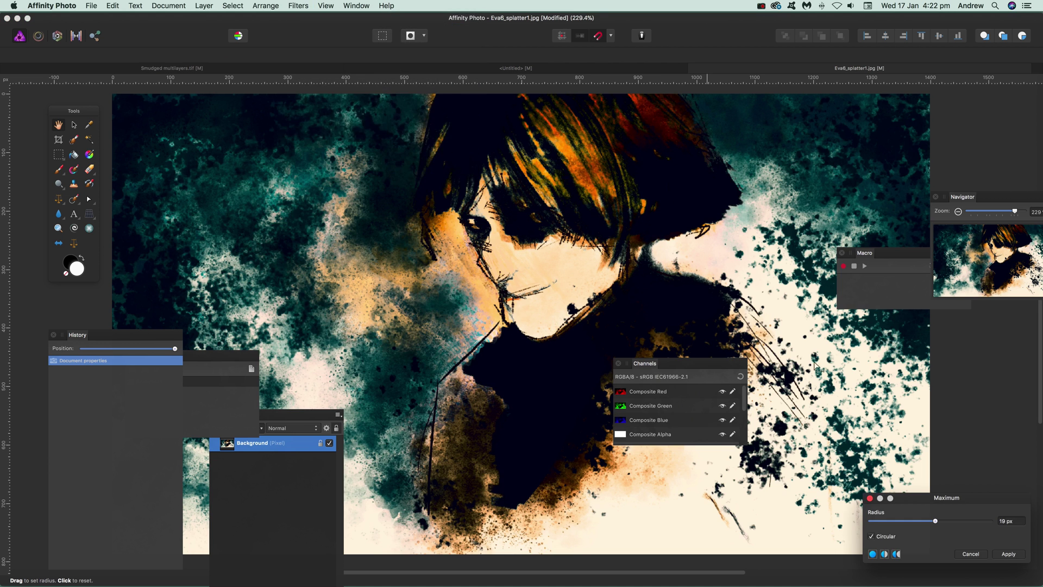
# Try Maximum Blur radii up to 80 px with Circular on, and apply the filter at a small radius to the Background layer.
pyautogui.moveTo(902, 503); pyautogui.dragTo(420, 367)
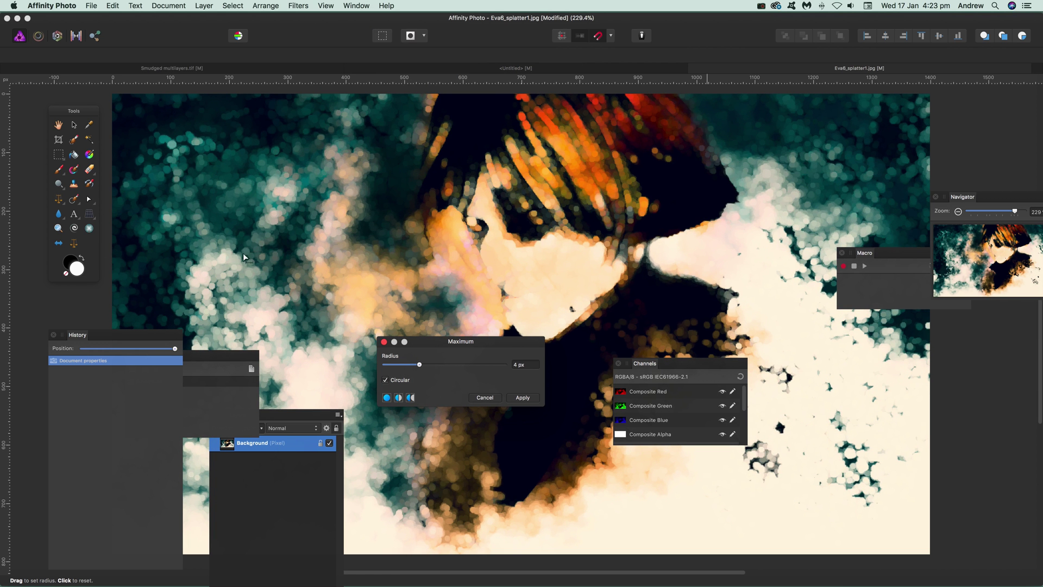
pyautogui.click(430, 365)
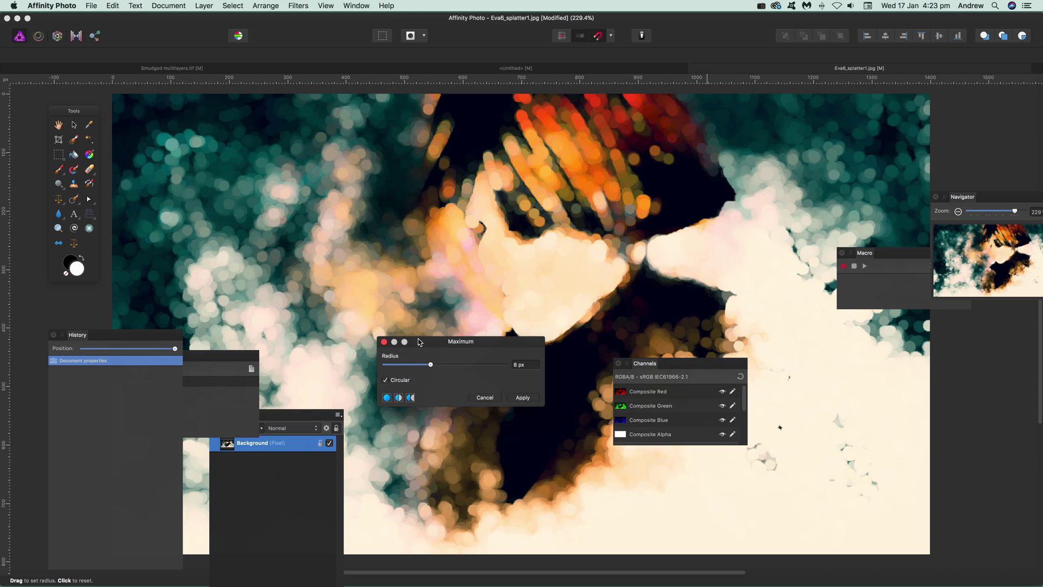
pyautogui.moveTo(430, 365); pyautogui.dragTo(485, 367)
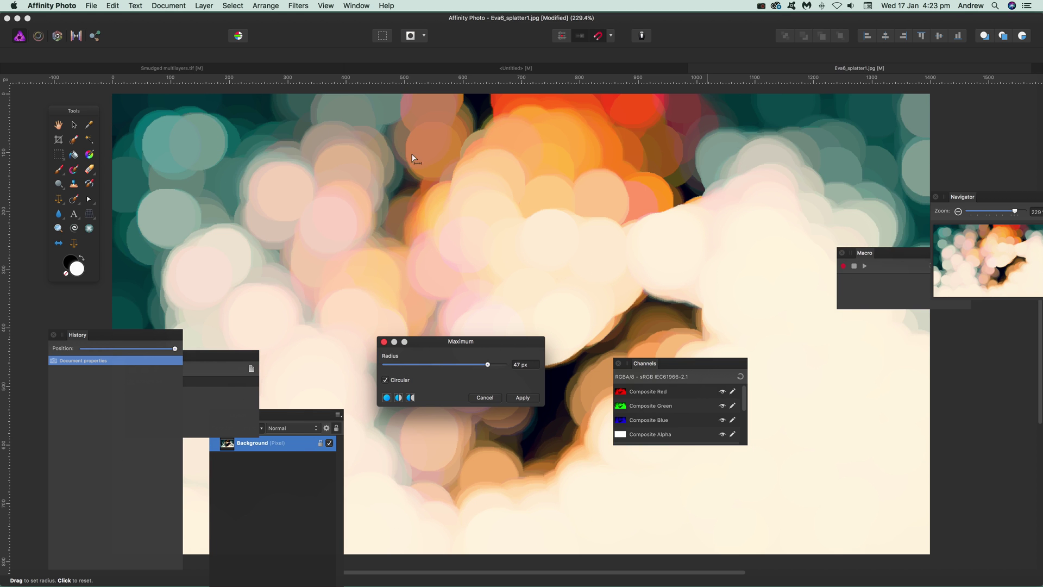
pyautogui.moveTo(489, 366); pyautogui.dragTo(502, 366)
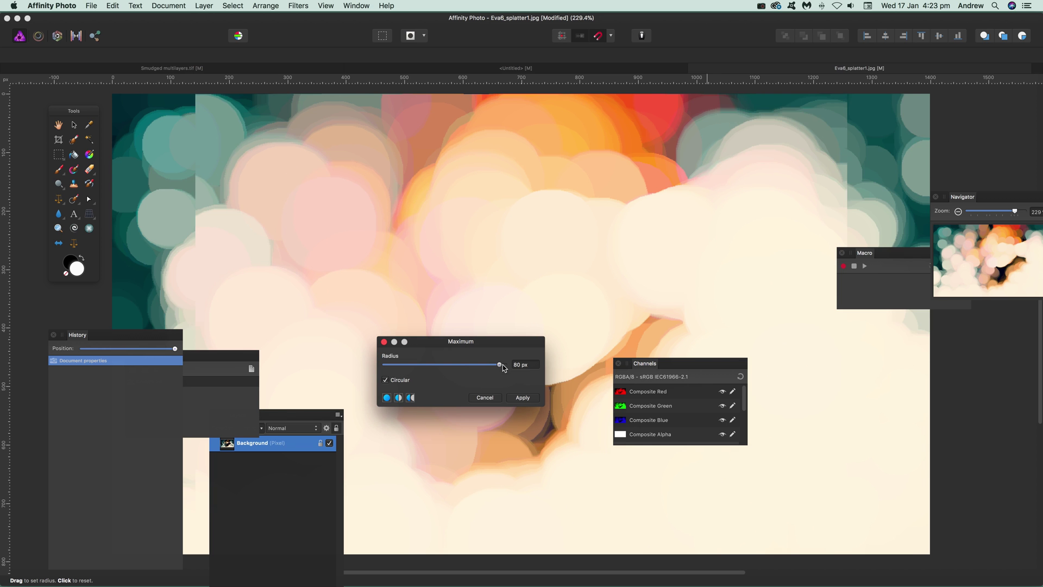
pyautogui.moveTo(503, 364); pyautogui.dragTo(433, 372)
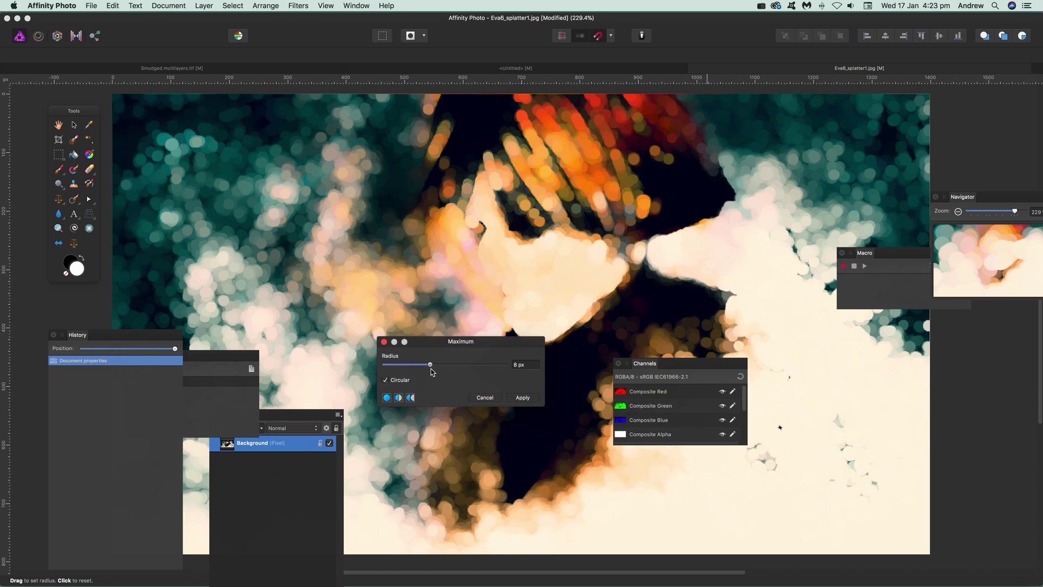
pyautogui.moveTo(434, 371); pyautogui.dragTo(428, 371)
pyautogui.click(522, 398)
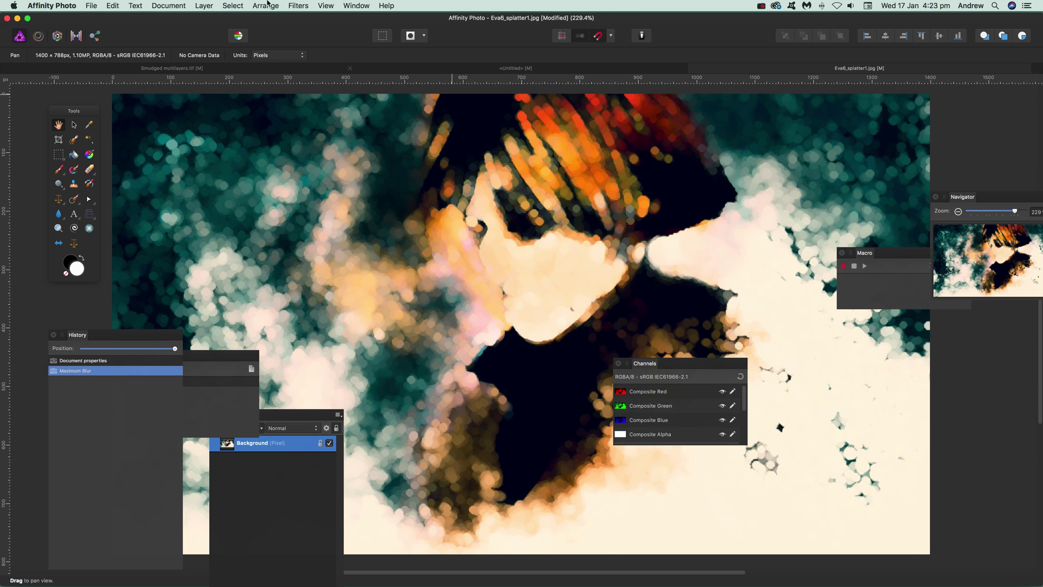
# Apply a Minimum Blur with a small radius and the Circular option enabled to the Background layer.
pyautogui.click(309, 5)
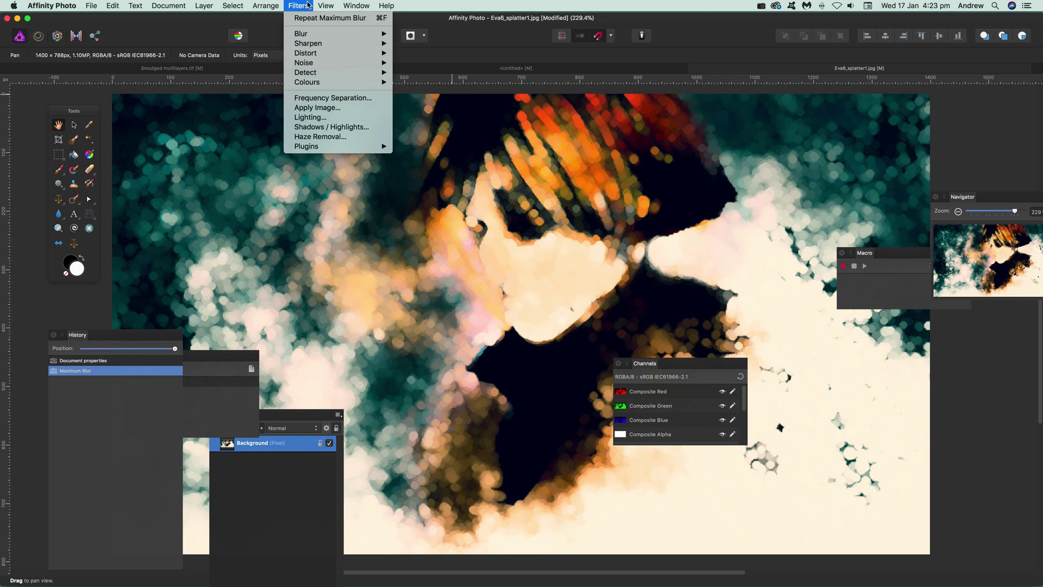
pyautogui.moveTo(318, 82)
pyautogui.moveTo(323, 35)
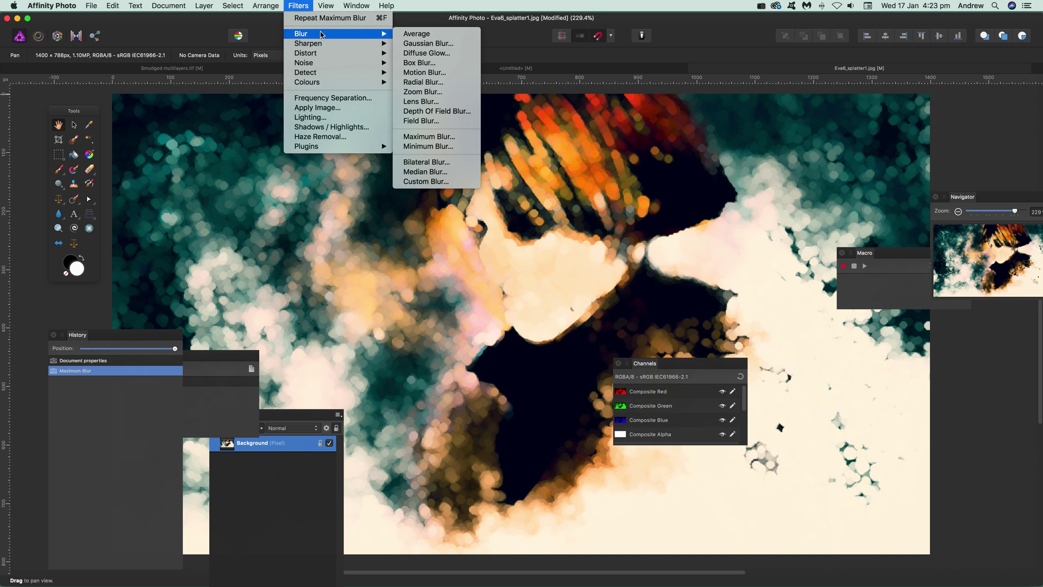
pyautogui.click(438, 146)
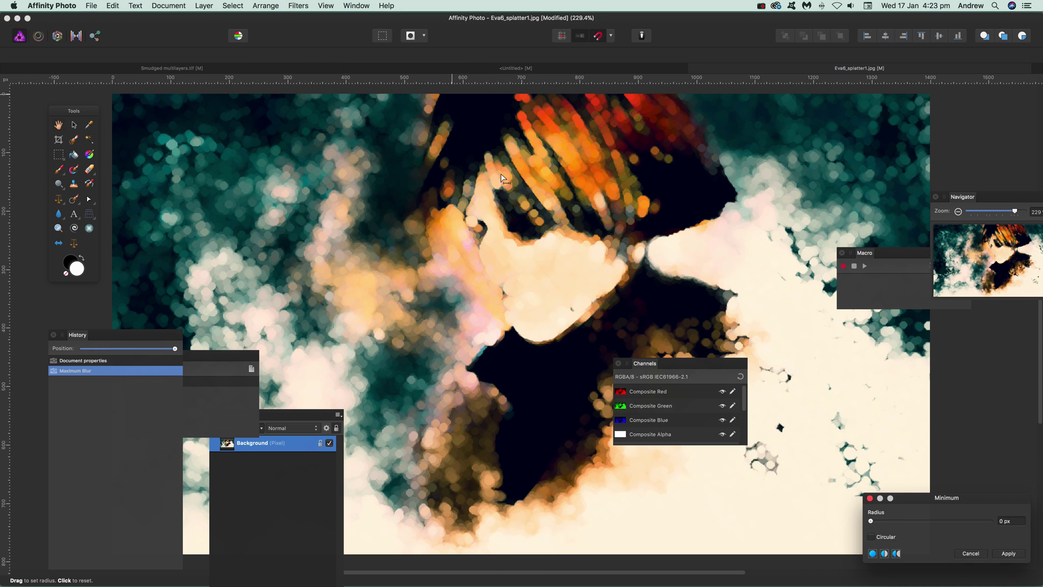
pyautogui.moveTo(882, 528); pyautogui.dragTo(914, 522)
pyautogui.click(871, 538)
pyautogui.click(1009, 553)
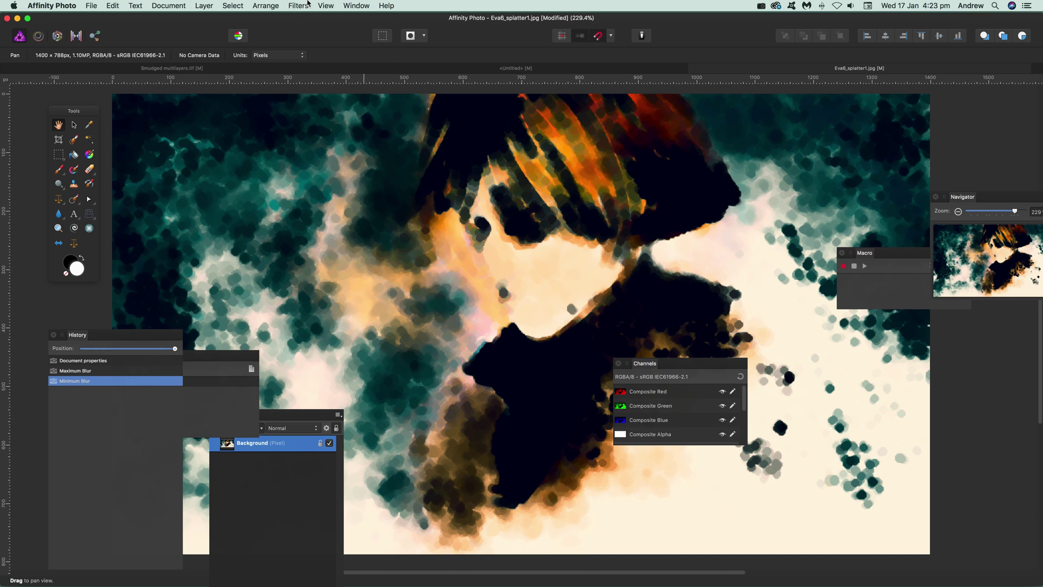
# Compare circular and square Maximum Blur at 19 px, and apply it with Circular on at a 7 px radius.
pyautogui.click(308, 5)
pyautogui.moveTo(314, 39)
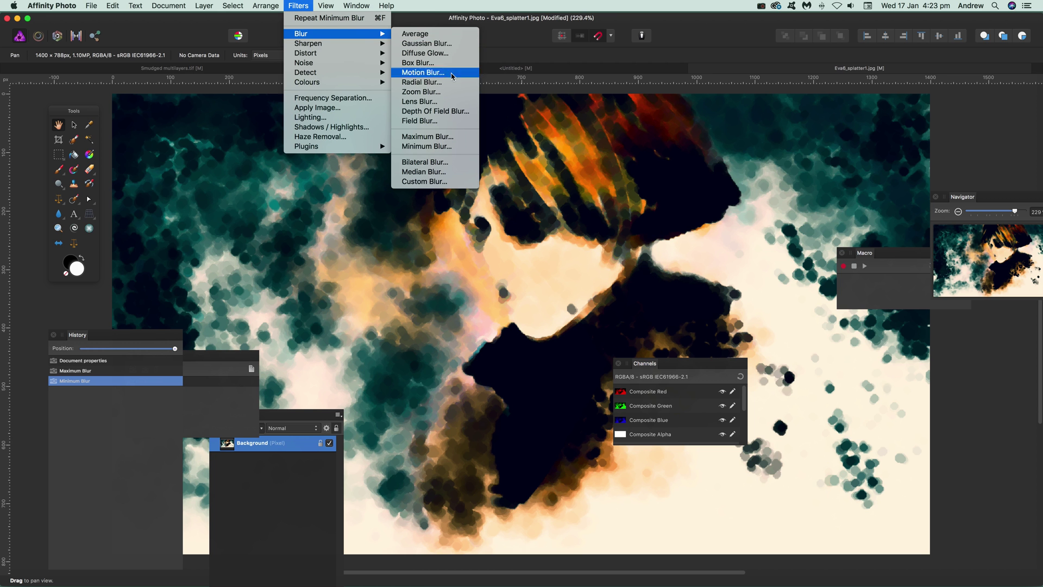
pyautogui.click(436, 139)
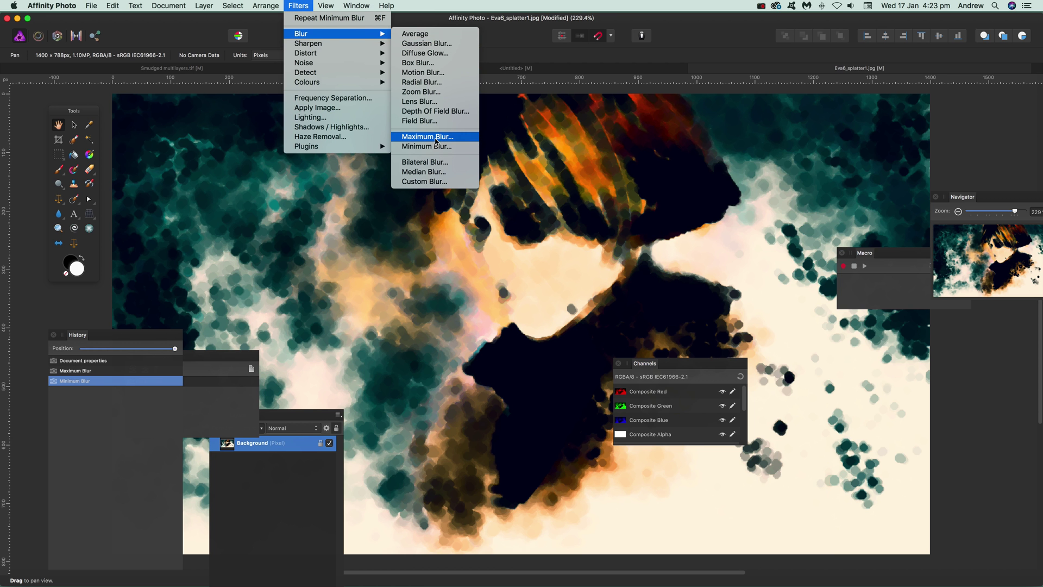
pyautogui.moveTo(929, 523); pyautogui.dragTo(934, 521)
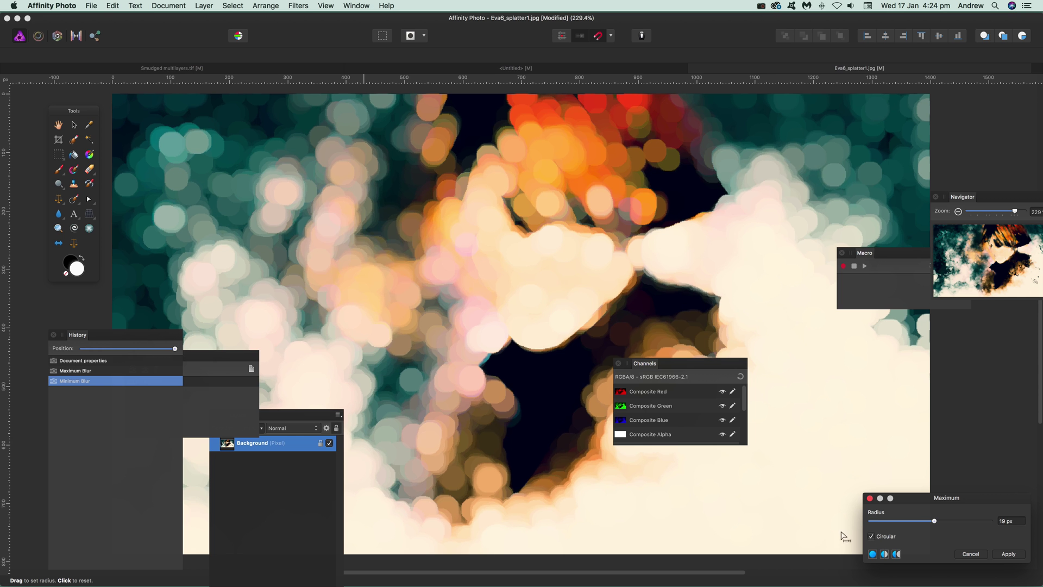
pyautogui.click(878, 537)
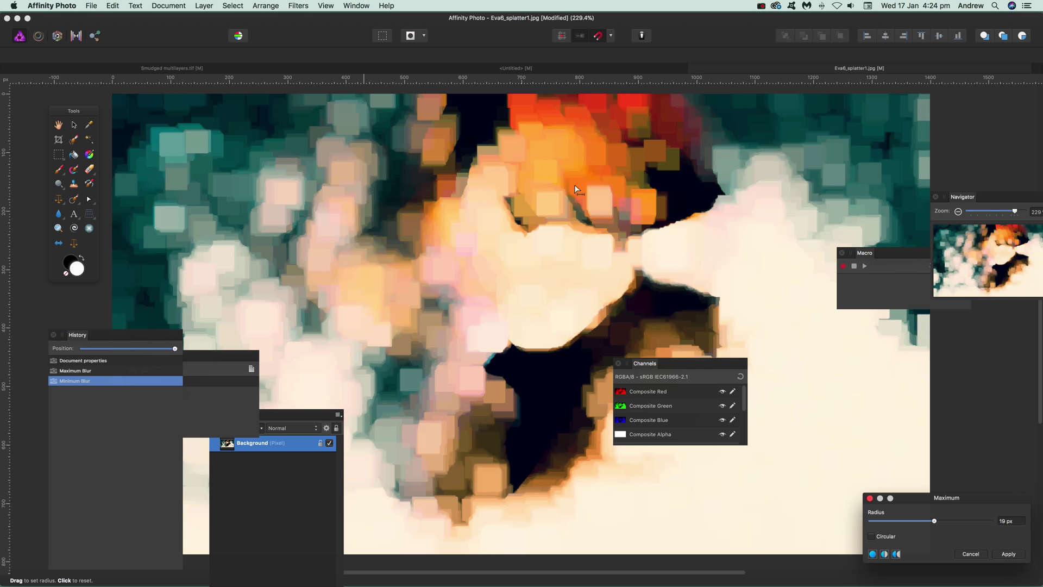
pyautogui.moveTo(591, 201); pyautogui.dragTo(555, 237)
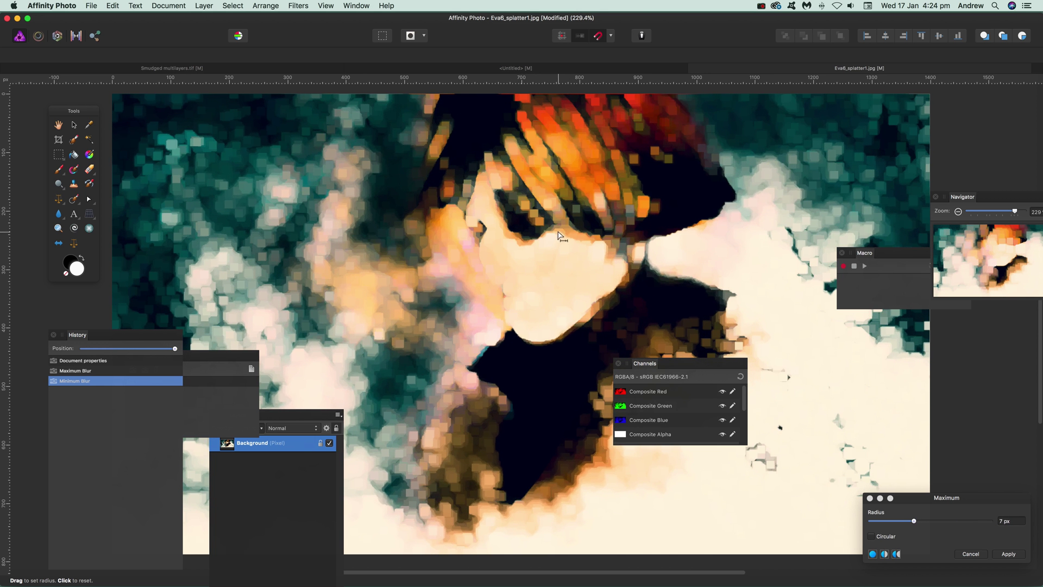
pyautogui.click(868, 536)
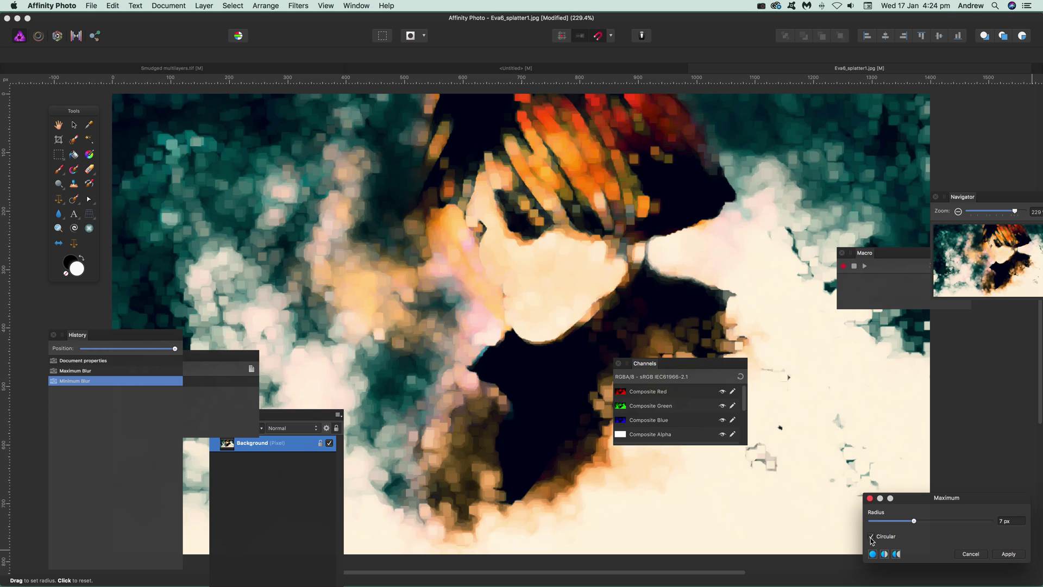
pyautogui.click(1008, 554)
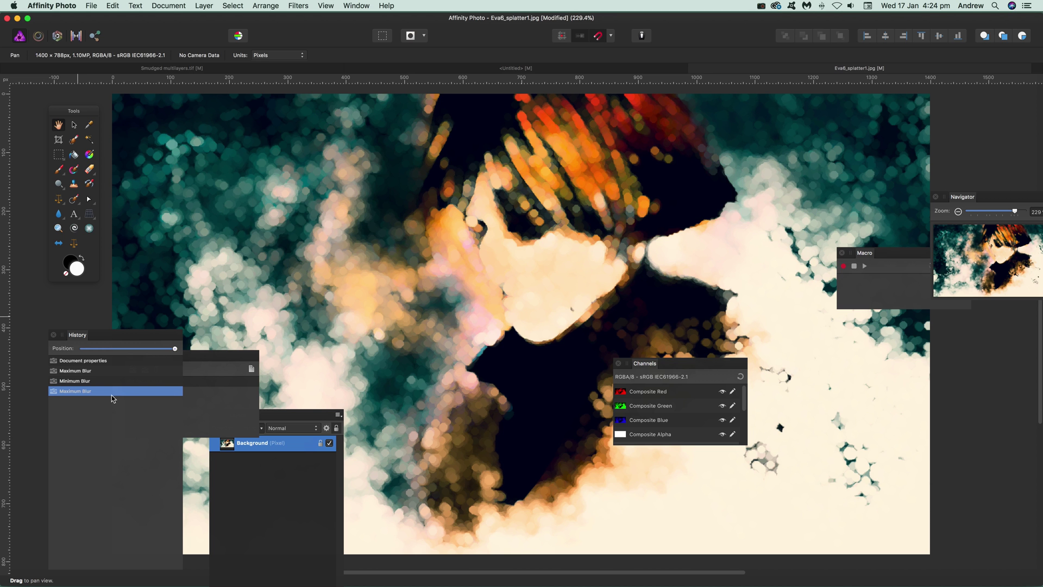
# Revert the image to its initial Document properties state in the history.
pyautogui.click(77, 372)
pyautogui.click(79, 362)
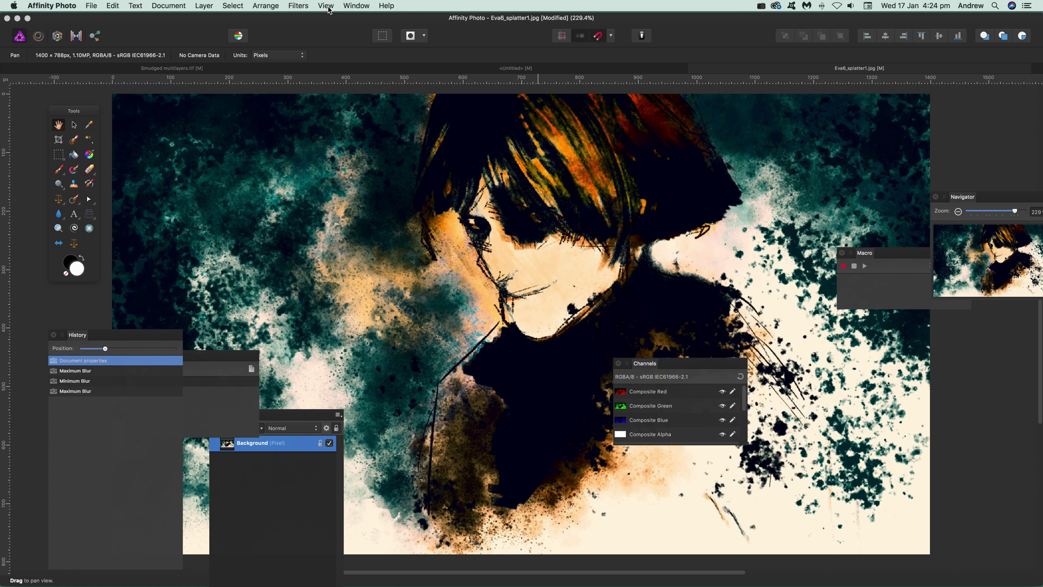
pyautogui.click(205, 5)
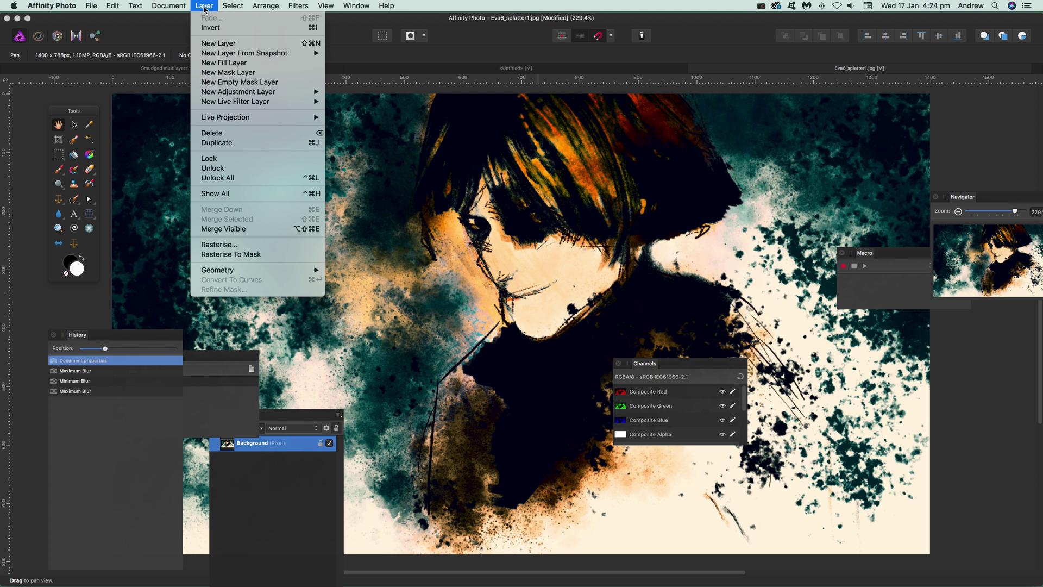
pyautogui.moveTo(230, 103)
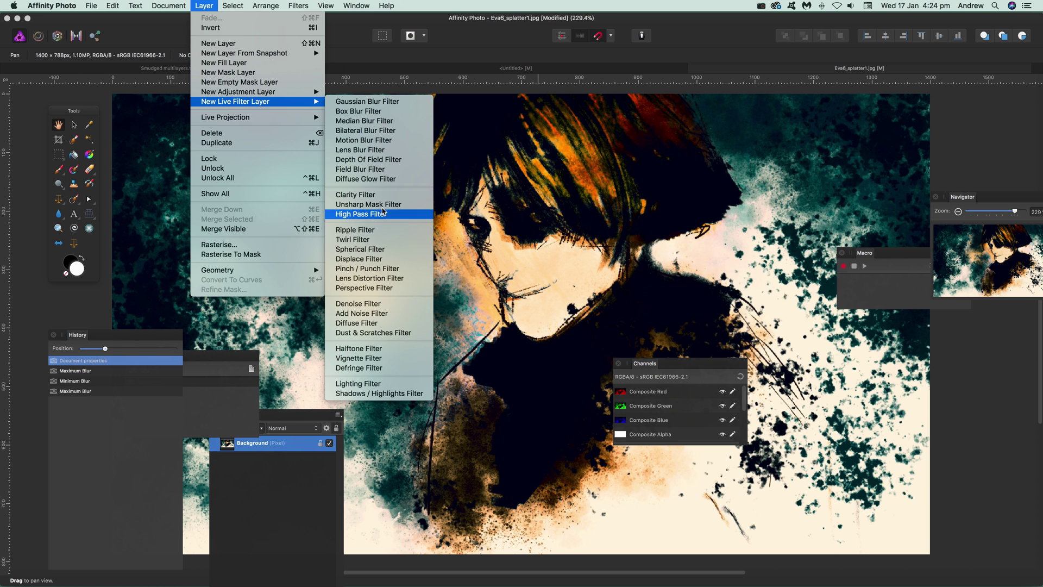
pyautogui.click(829, 274)
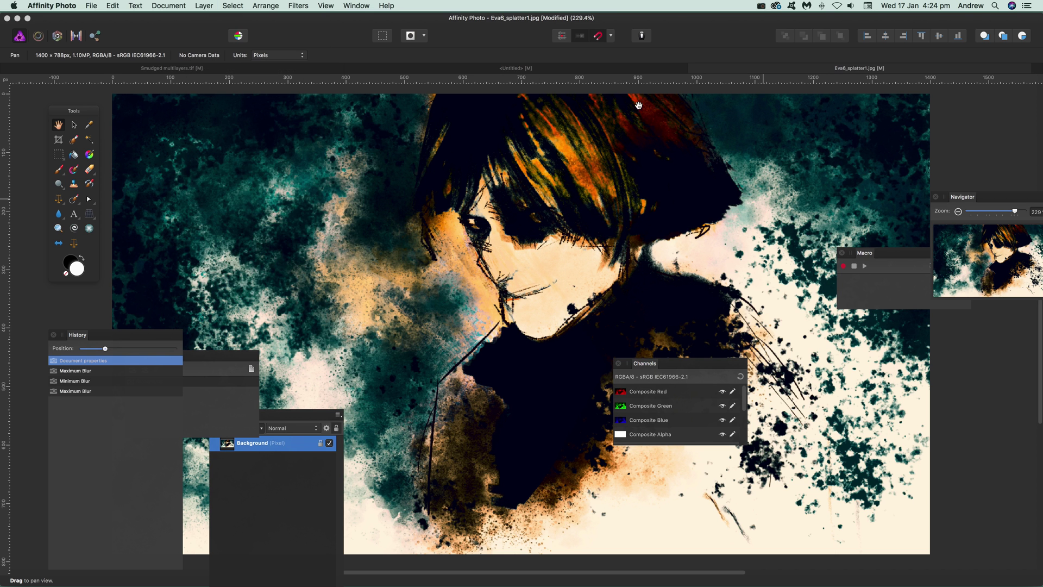
# Duplicate the Background layer and preview a circular Maximum Blur with an 11 px radius on the copy.
pyautogui.click(205, 5)
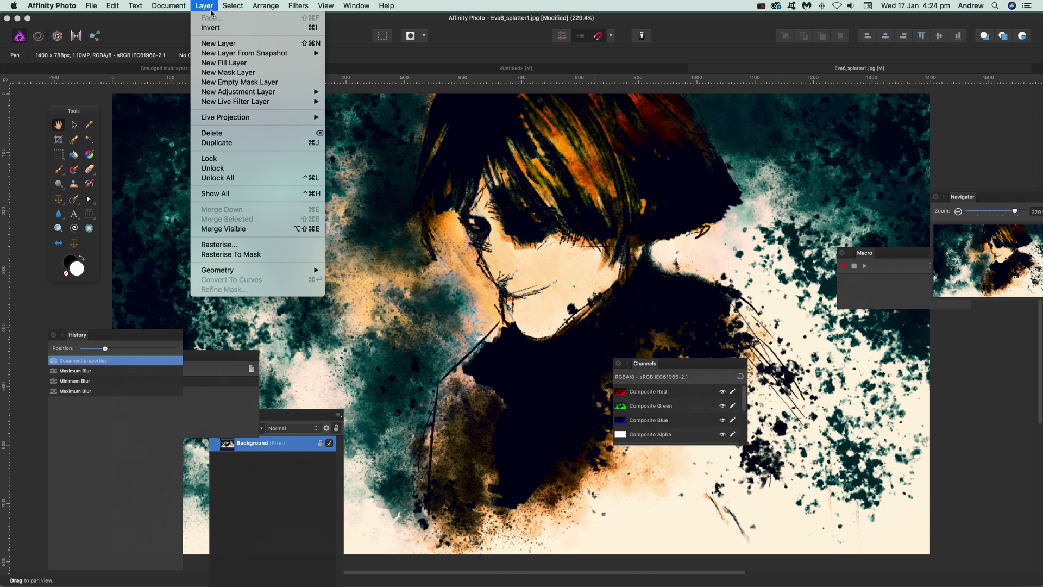
pyautogui.click(219, 144)
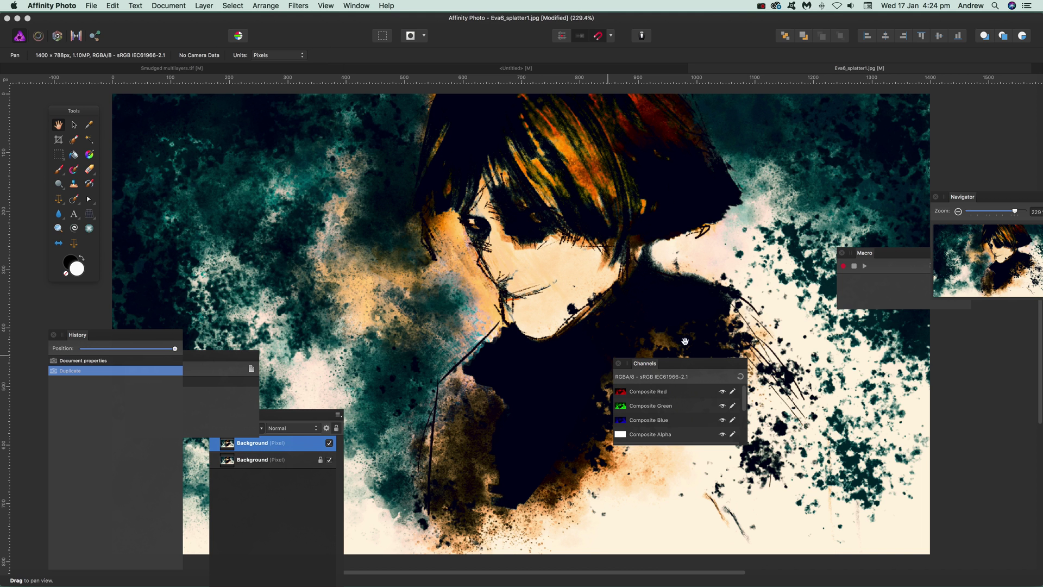
pyautogui.click(299, 5)
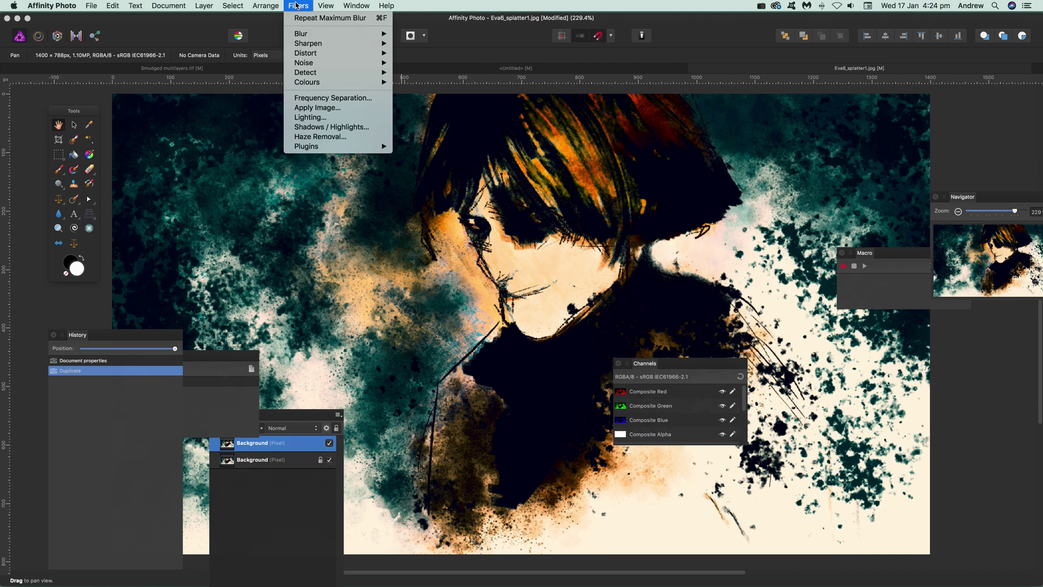
pyautogui.moveTo(304, 34)
pyautogui.click(429, 136)
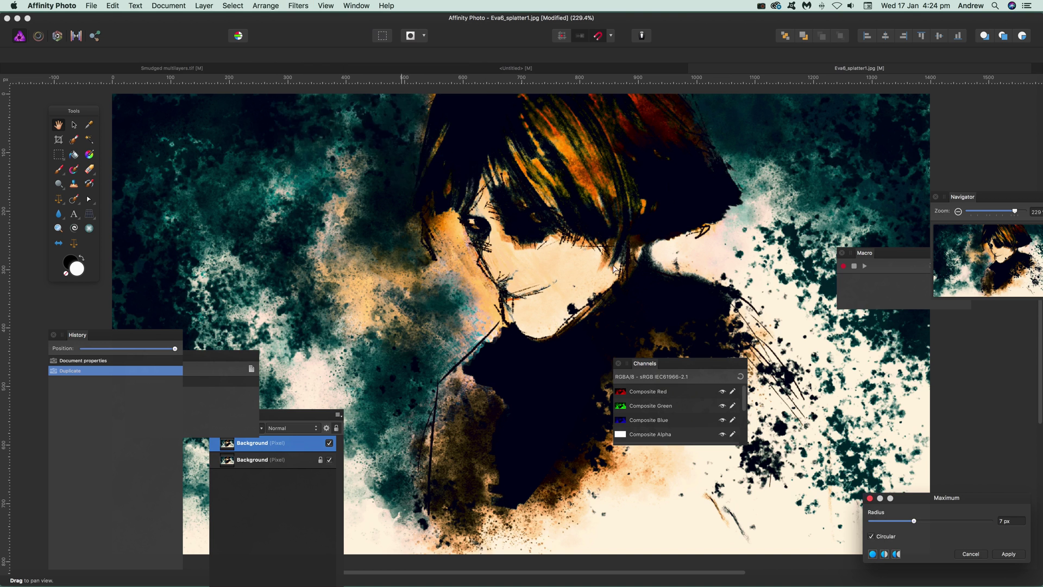
pyautogui.moveTo(925, 528); pyautogui.dragTo(924, 526)
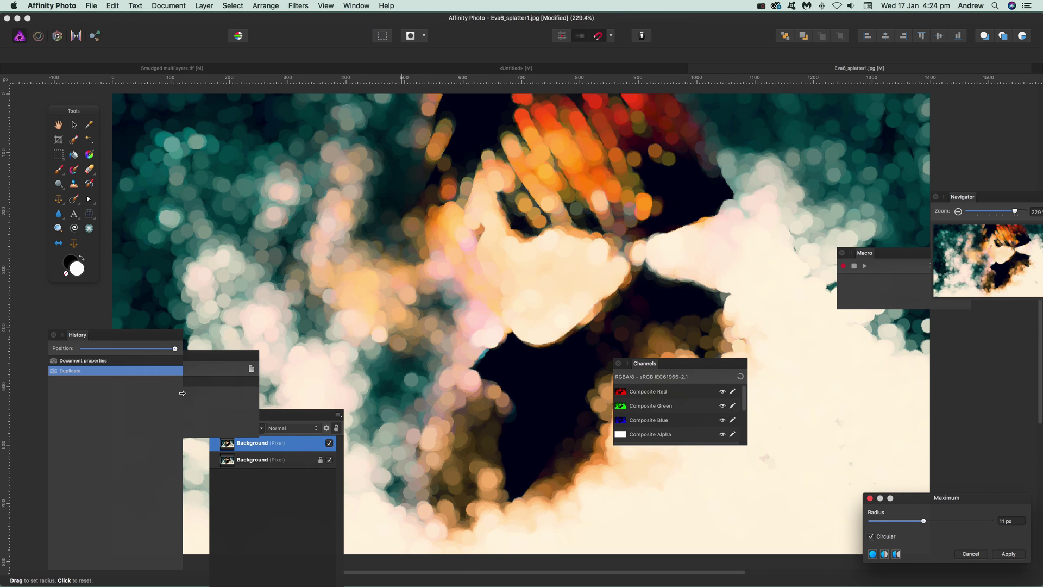
# Try Difference and Hard Light on the blurred copy, choose the Screen blend mode, and apply the Maximum Blur.
pyautogui.click(284, 428)
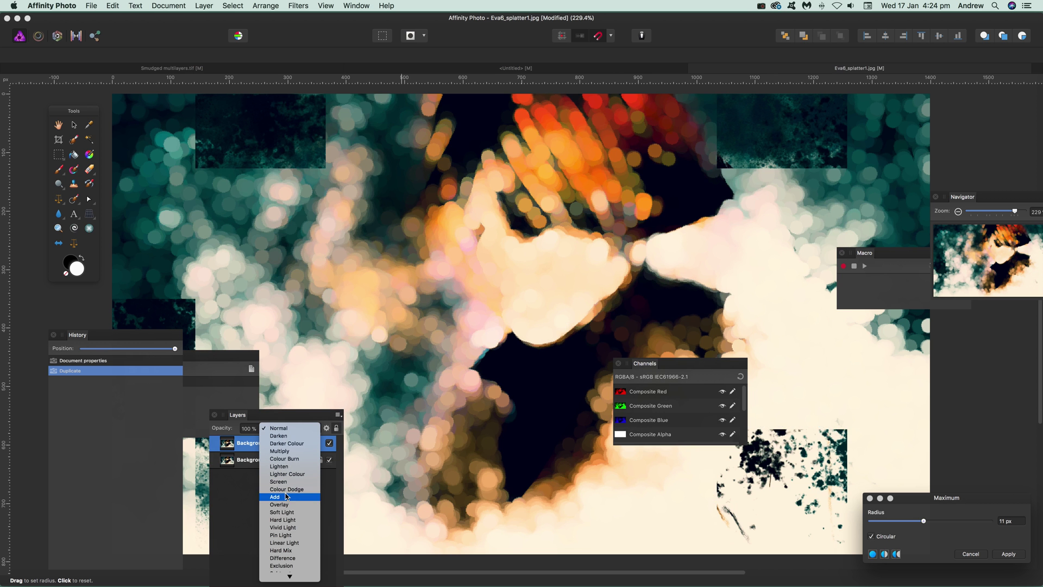
pyautogui.click(290, 559)
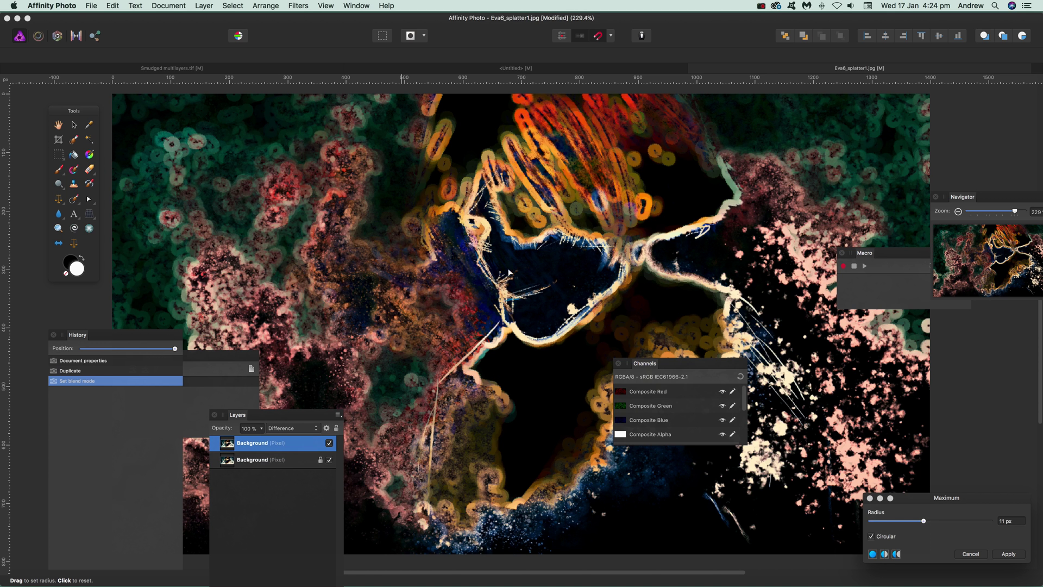
pyautogui.click(286, 429)
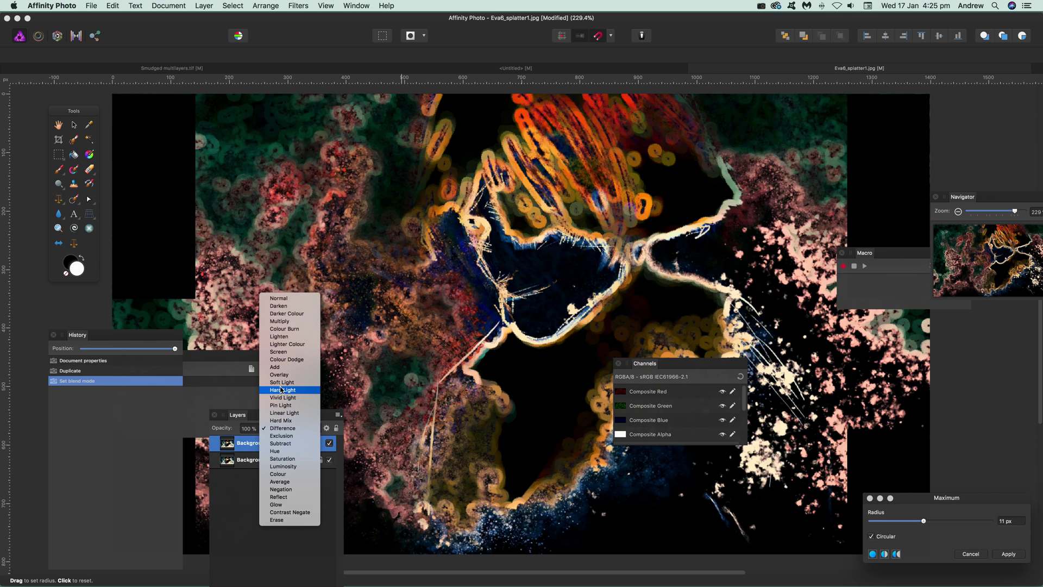
pyautogui.click(284, 390)
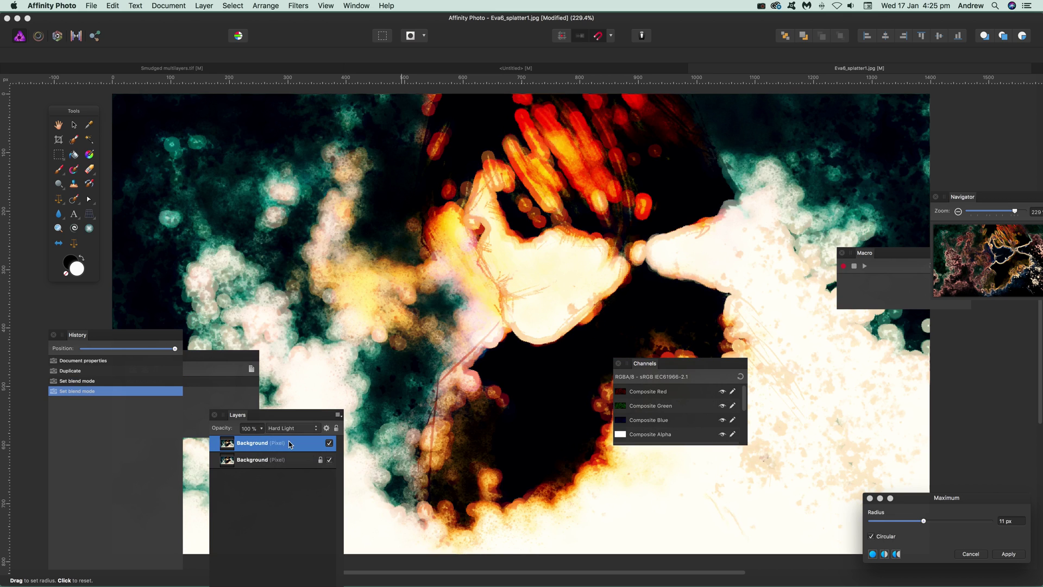
pyautogui.click(289, 428)
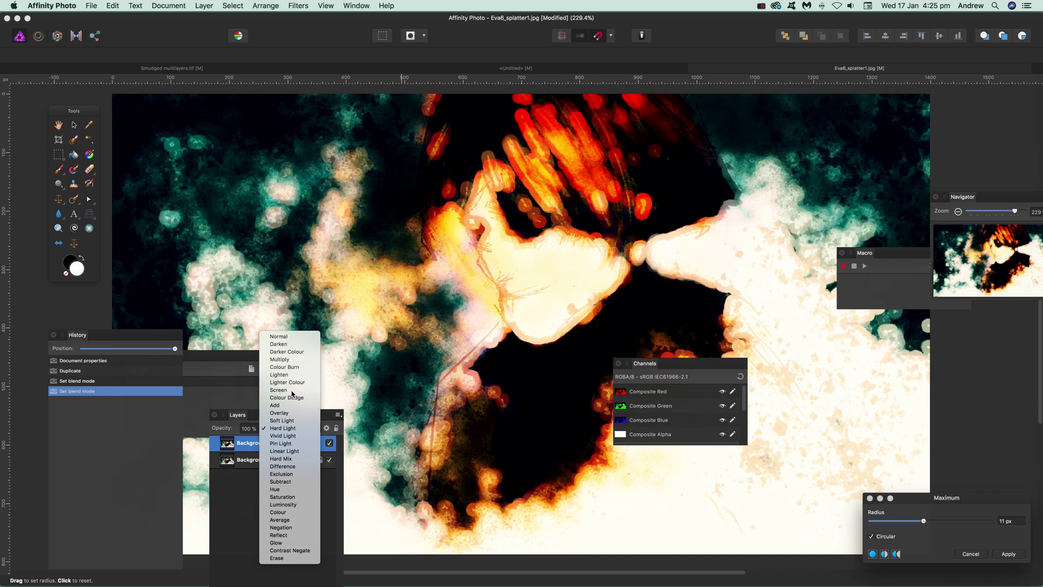
pyautogui.click(293, 390)
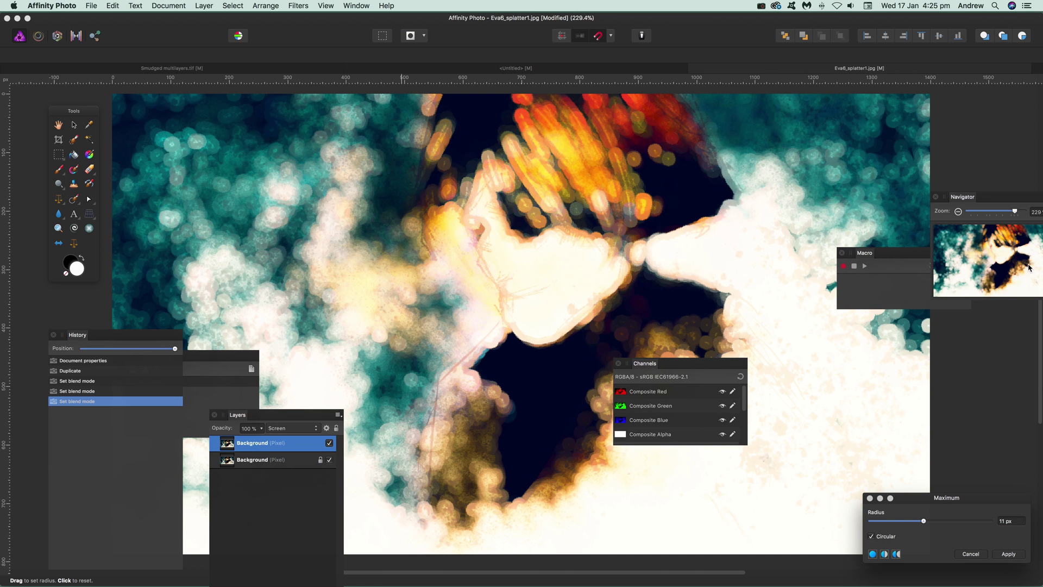
pyautogui.click(1011, 554)
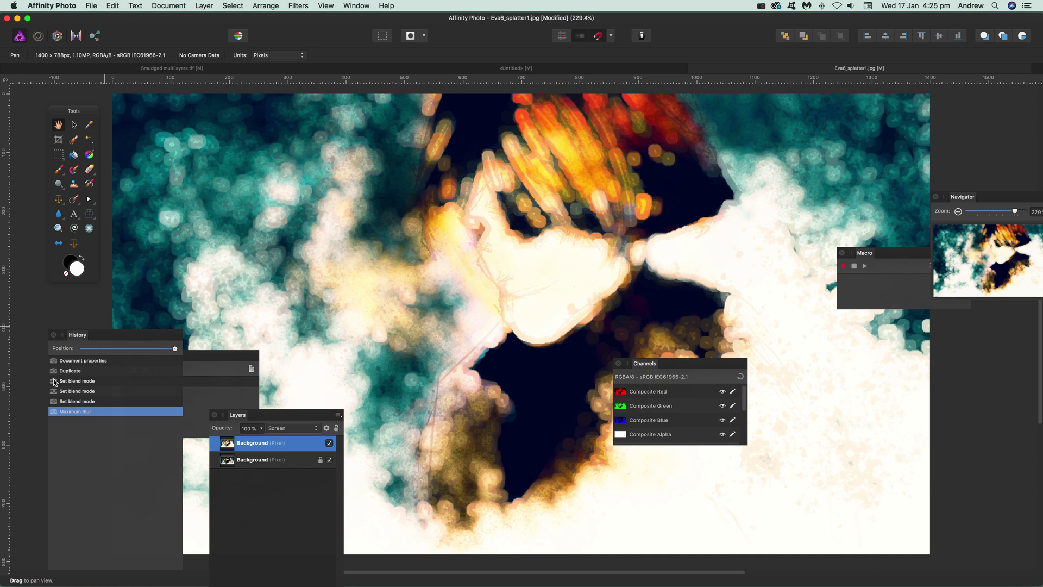
# Restore the document's initial history state and move the floating Channels panel slightly.
pyautogui.click(84, 361)
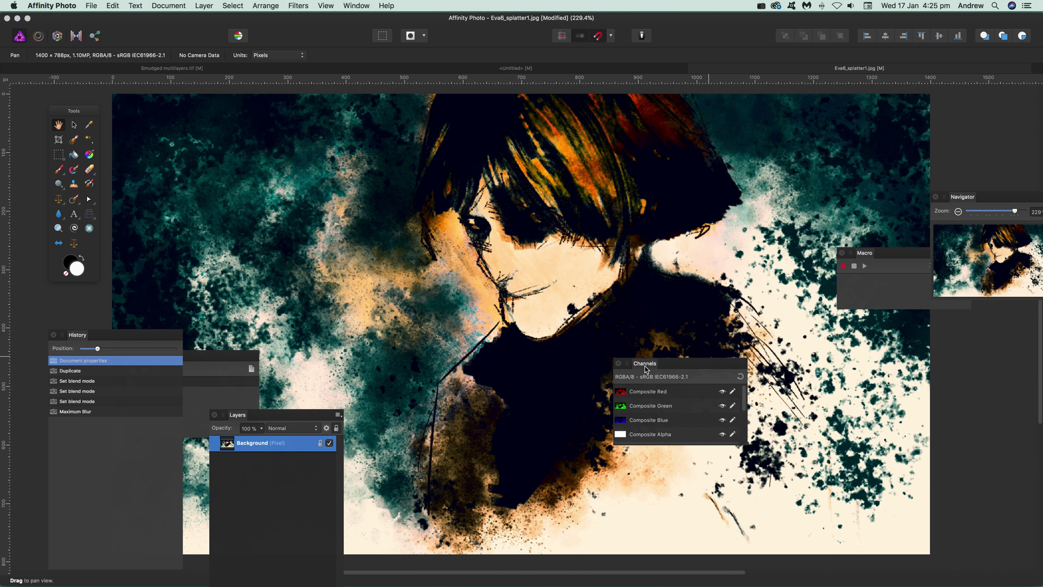
pyautogui.moveTo(645, 365); pyautogui.dragTo(633, 351)
# Isolate the Background layer's Composite Red channel for viewing and editing.
pyautogui.click(326, 5)
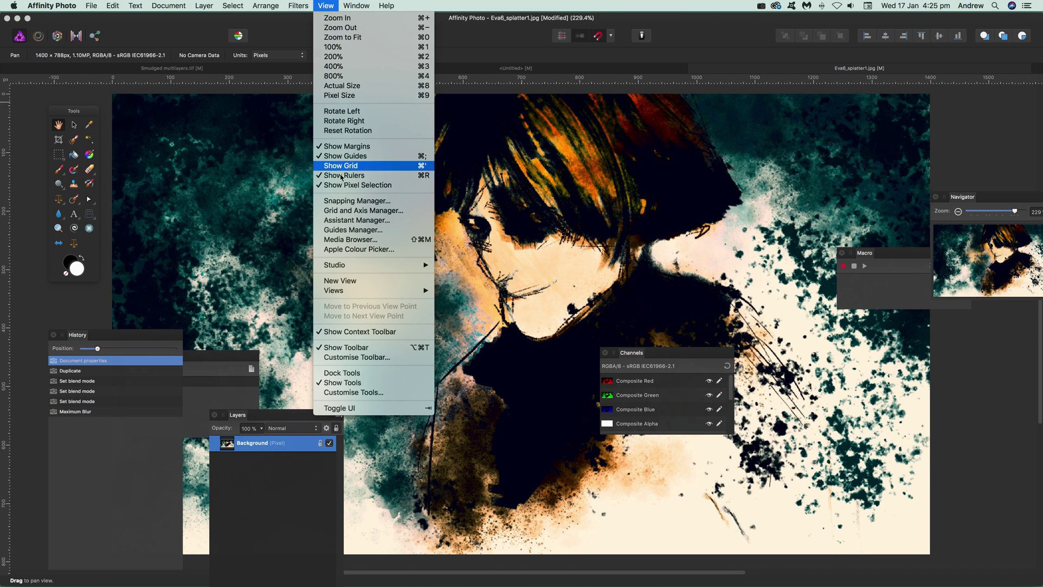
pyautogui.moveTo(354, 268)
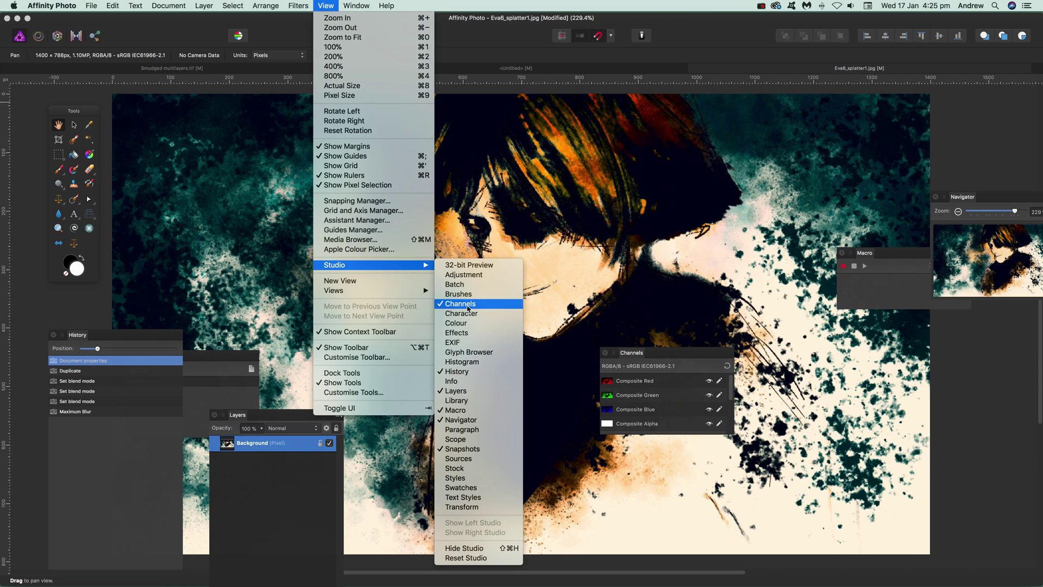
pyautogui.click(636, 380)
pyautogui.click(658, 383)
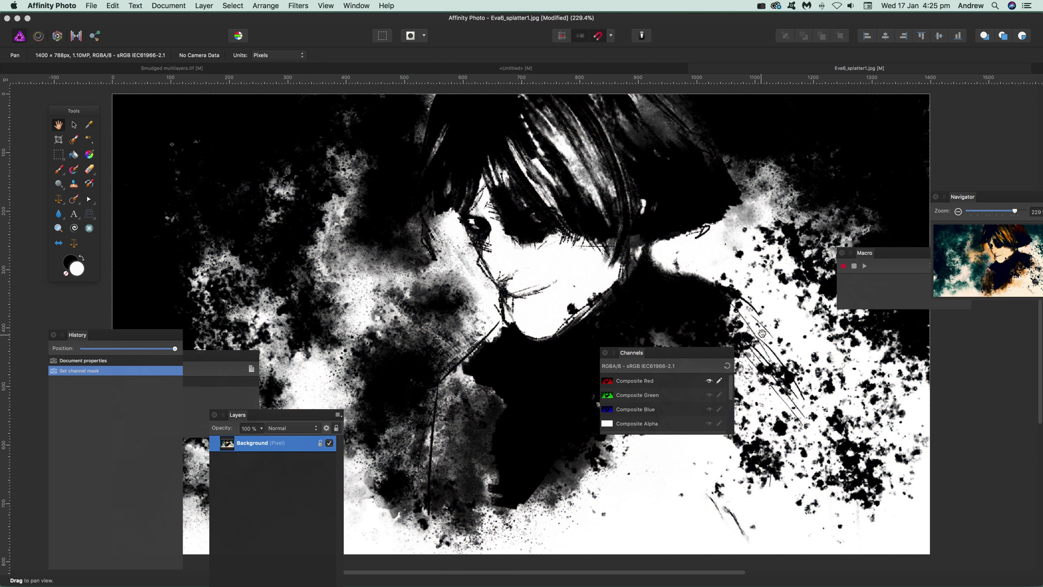
# Apply a circular Maximum Blur with a 19 px radius to the red channel and restore all composite channels.
pyautogui.click(302, 7)
pyautogui.moveTo(391, 31)
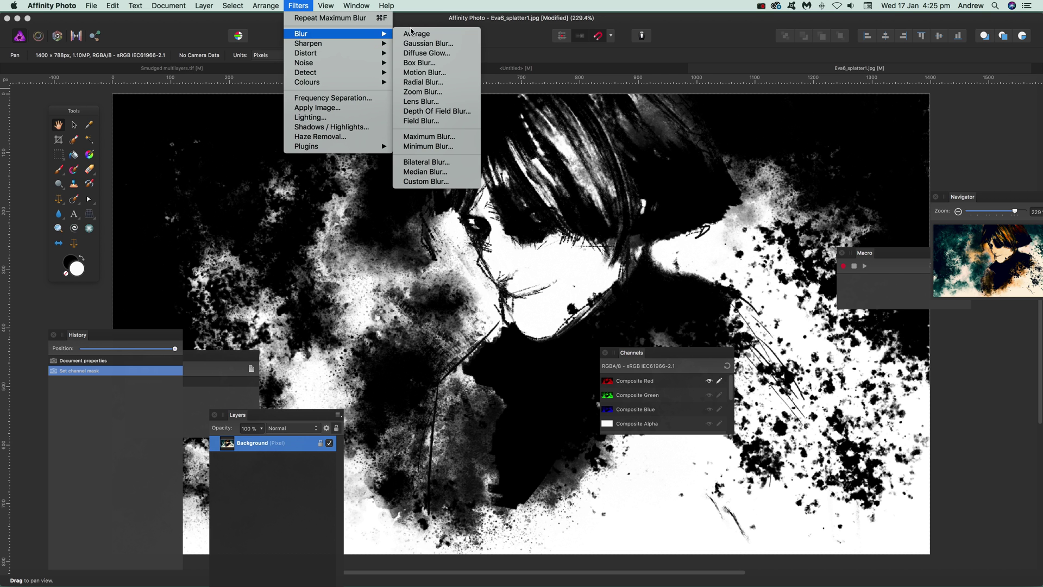
pyautogui.click(429, 136)
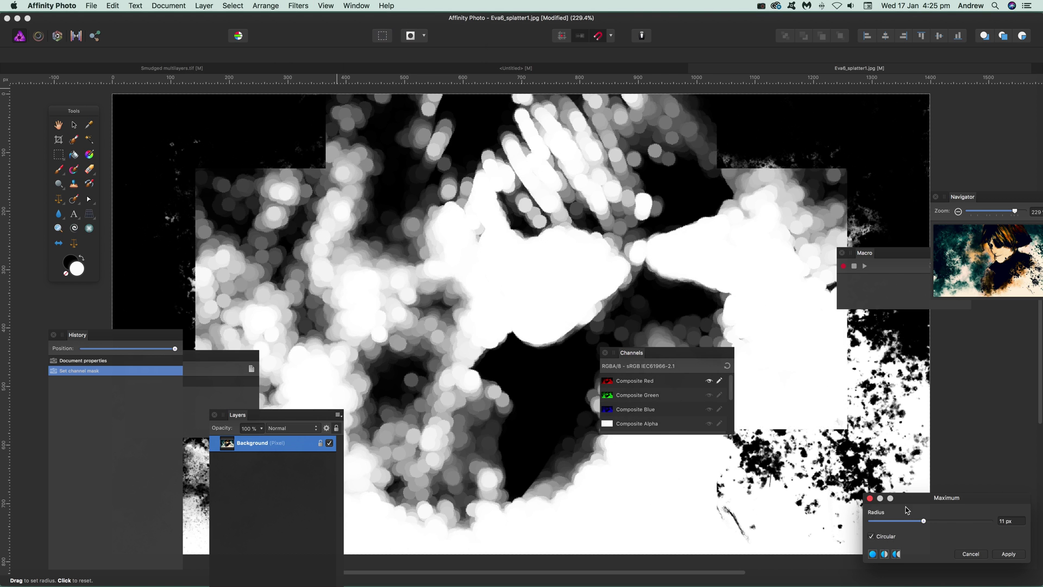
pyautogui.moveTo(930, 525); pyautogui.dragTo(936, 523)
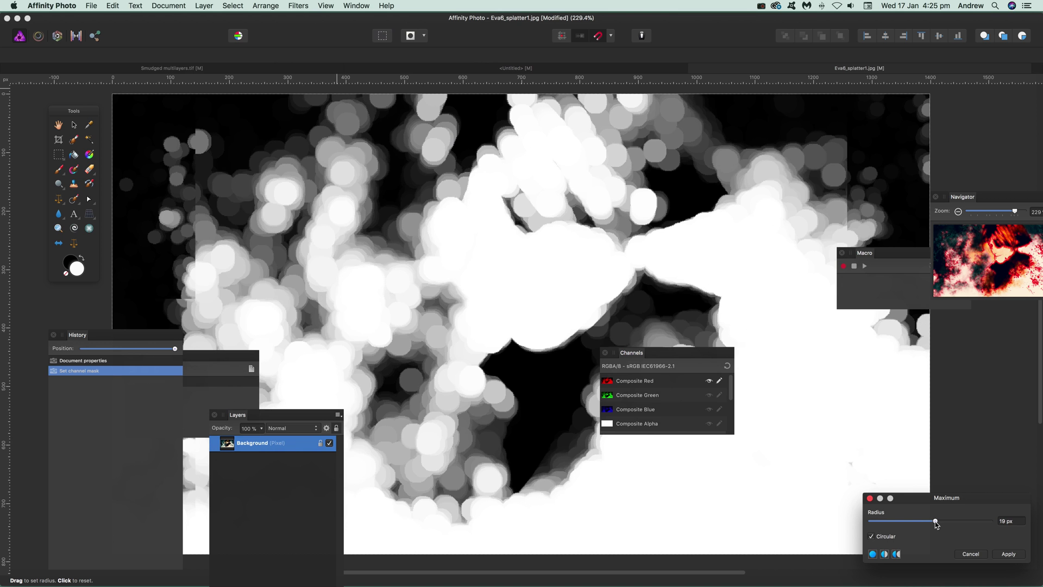
pyautogui.click(1008, 554)
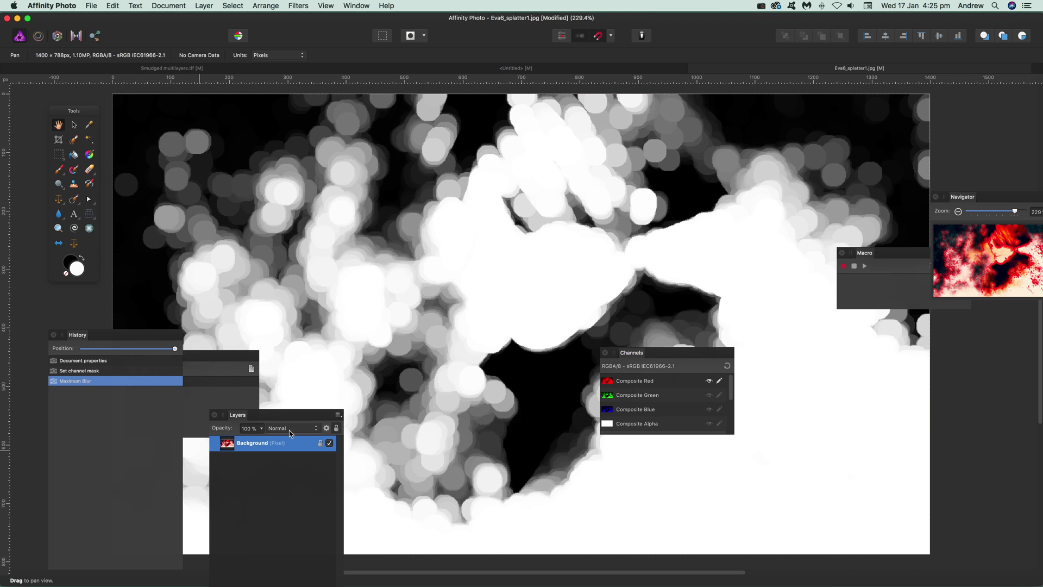
pyautogui.click(728, 366)
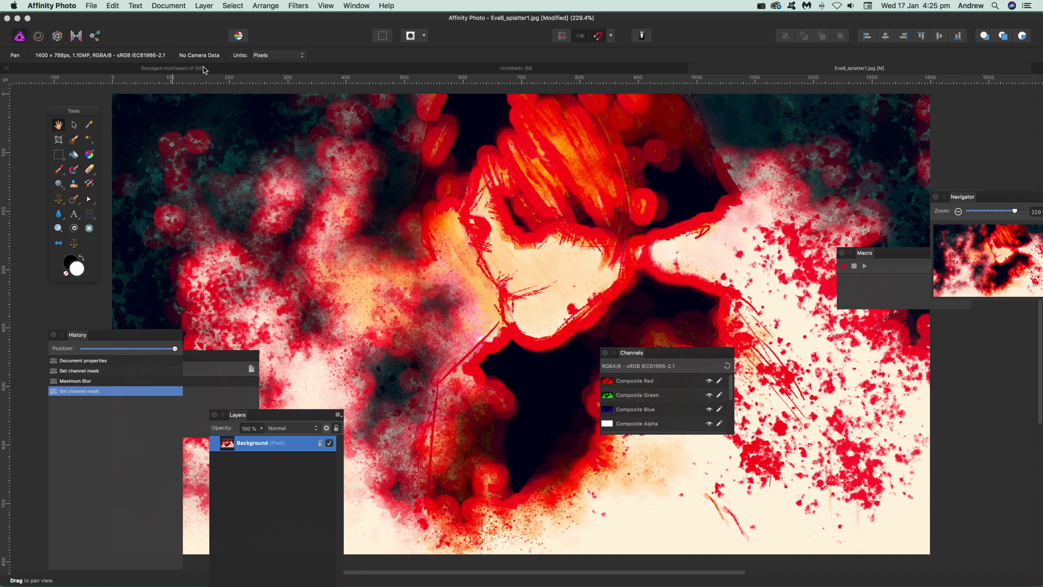
# Add the artistic text "test type" over the splatter area beside the portrait's face.
pyautogui.click(74, 214)
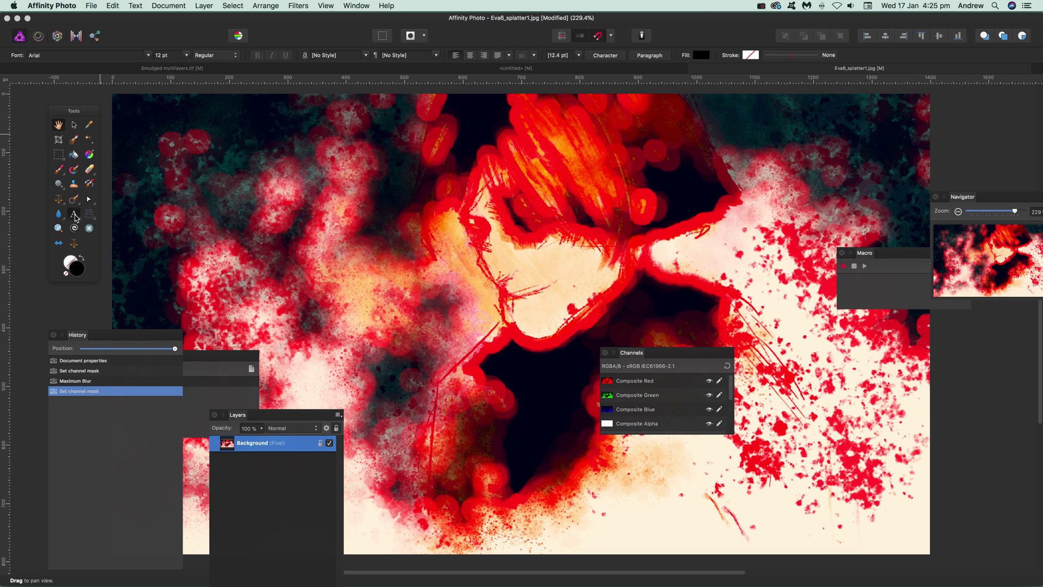
pyautogui.click(354, 266)
pyautogui.write('test type')
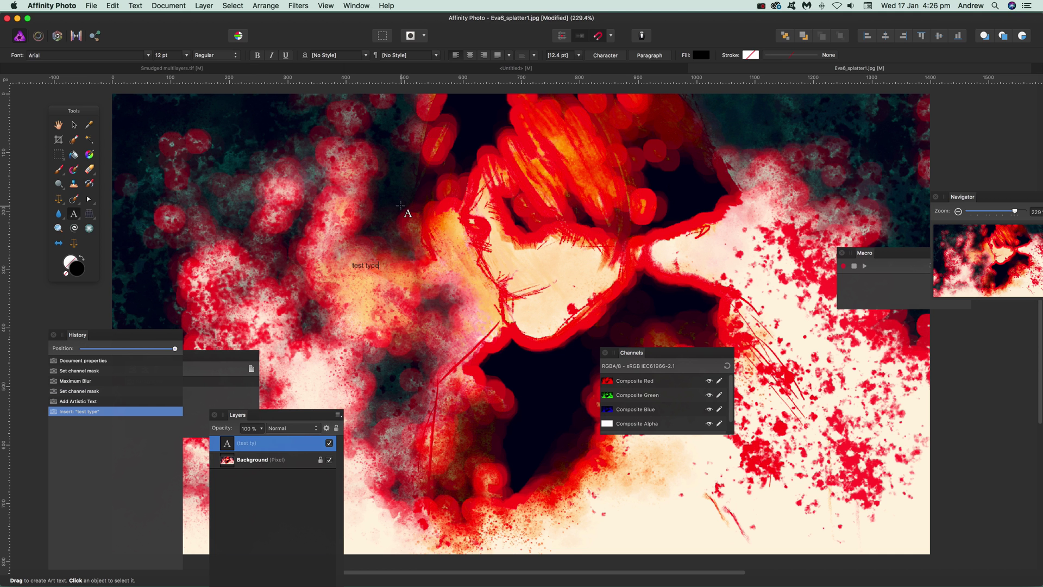
pyautogui.press('Escape')
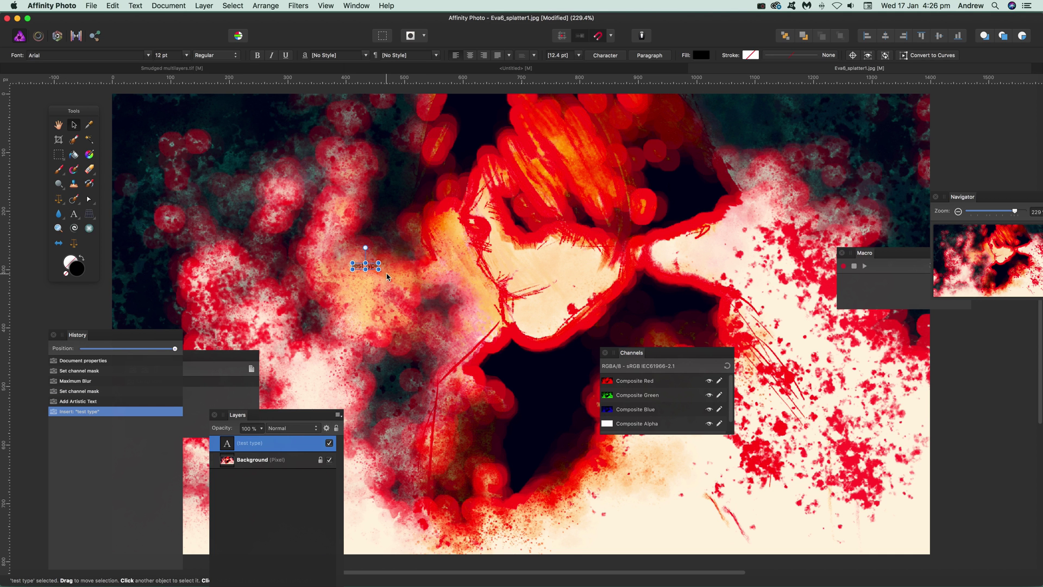
# Enlarge the "test type" text to about 185 pt and move it across the portrait's face.
pyautogui.moveTo(378, 268); pyautogui.dragTo(623, 328)
pyautogui.moveTo(627, 394); pyautogui.dragTo(767, 368)
pyautogui.moveTo(737, 314); pyautogui.dragTo(642, 254)
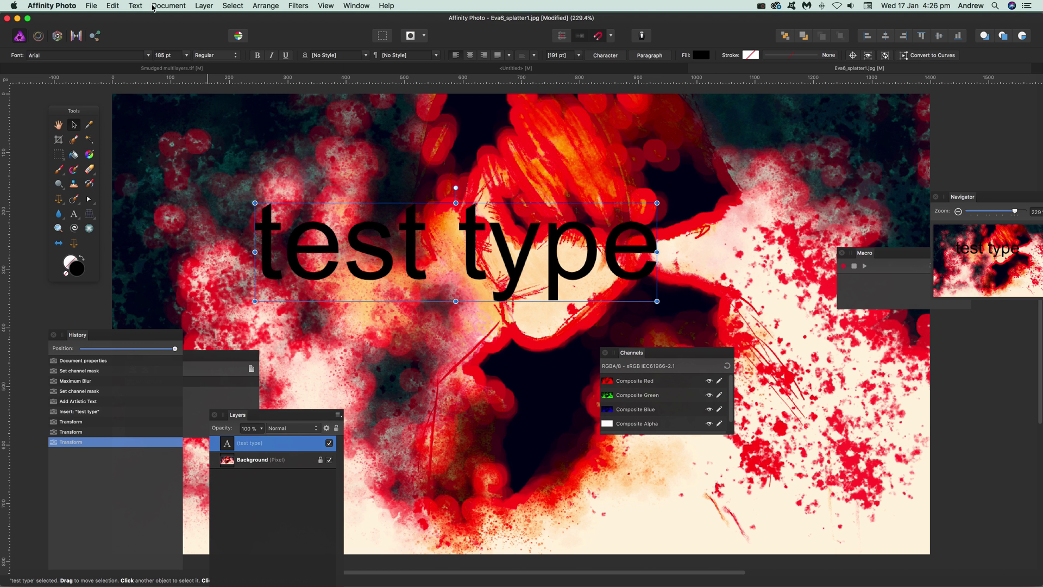
# Apply a circular Maximum Blur with an 8 px radius to the "test type" text layer.
pyautogui.click(299, 5)
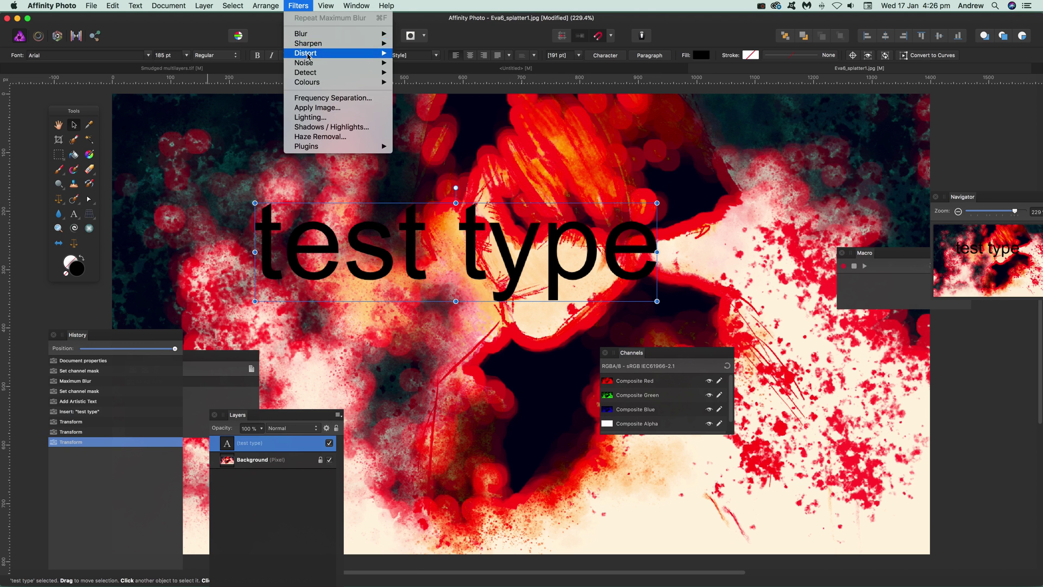
pyautogui.moveTo(310, 34)
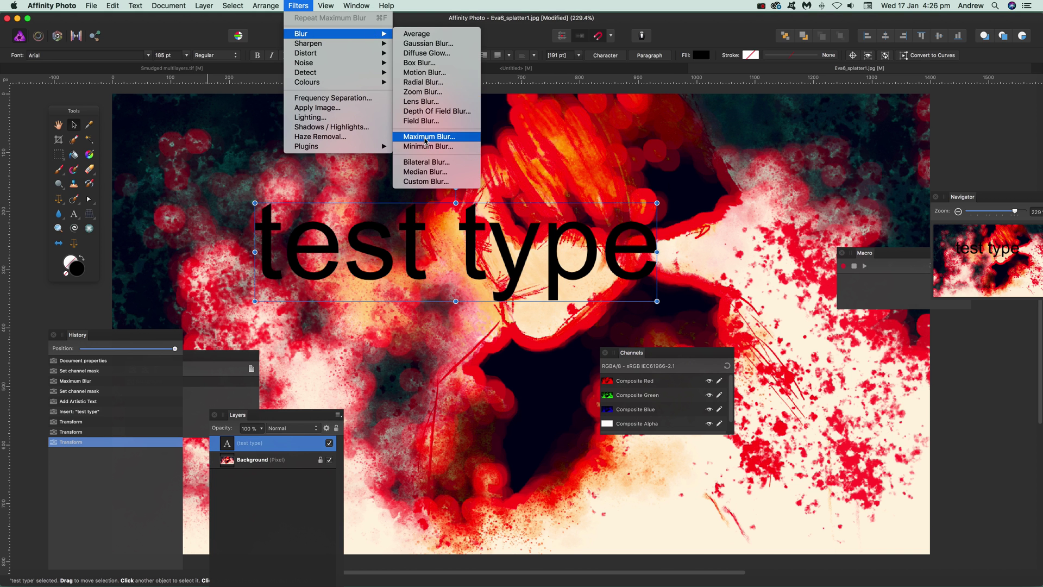
pyautogui.click(432, 136)
pyautogui.moveTo(935, 521)
pyautogui.mouseDown()
pyautogui.moveTo(905, 522)
pyautogui.moveTo(919, 522)
pyautogui.mouseUp()
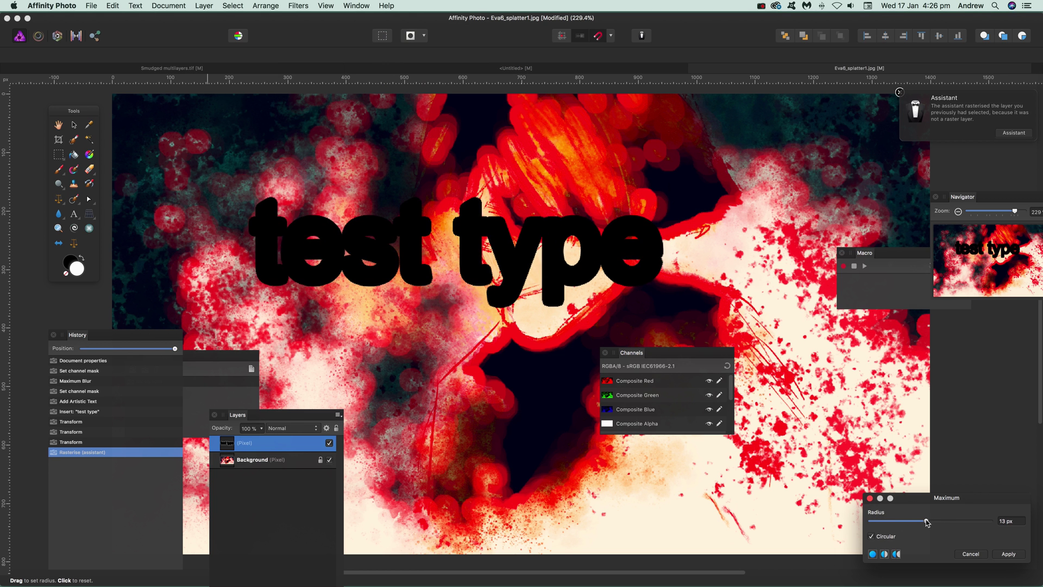
pyautogui.moveTo(919, 522); pyautogui.dragTo(917, 522)
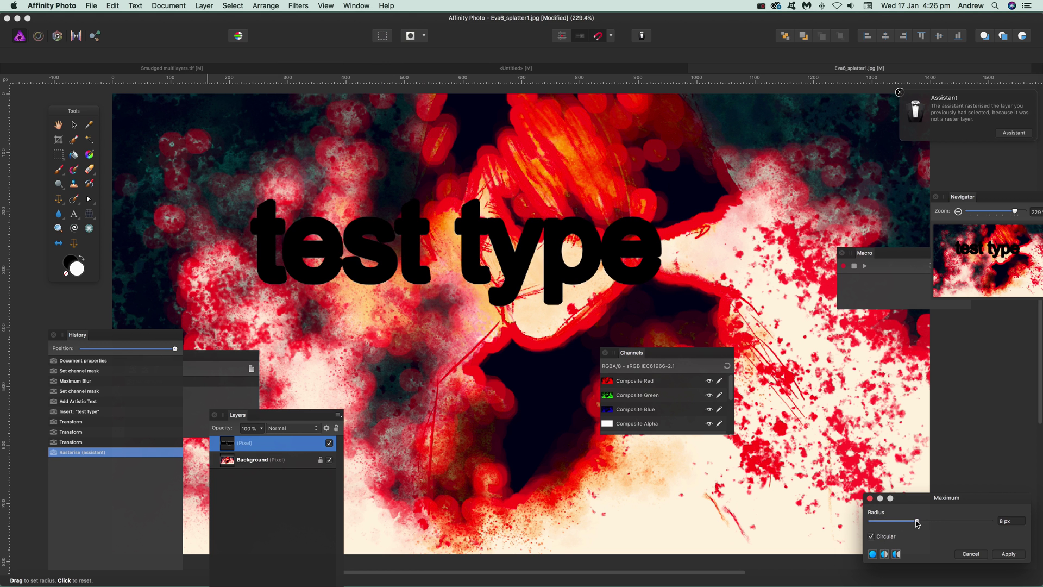
pyautogui.click(1009, 554)
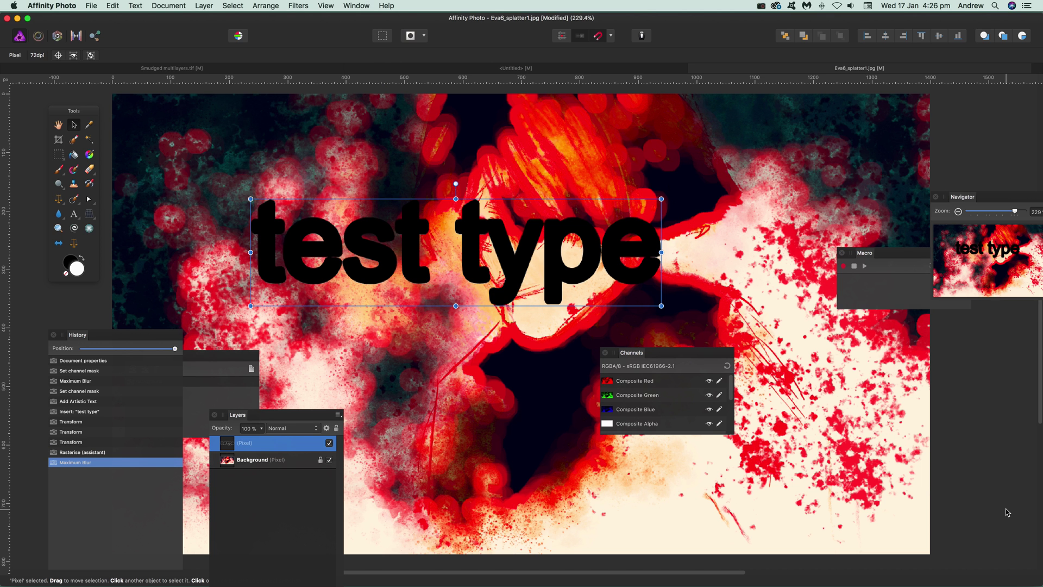